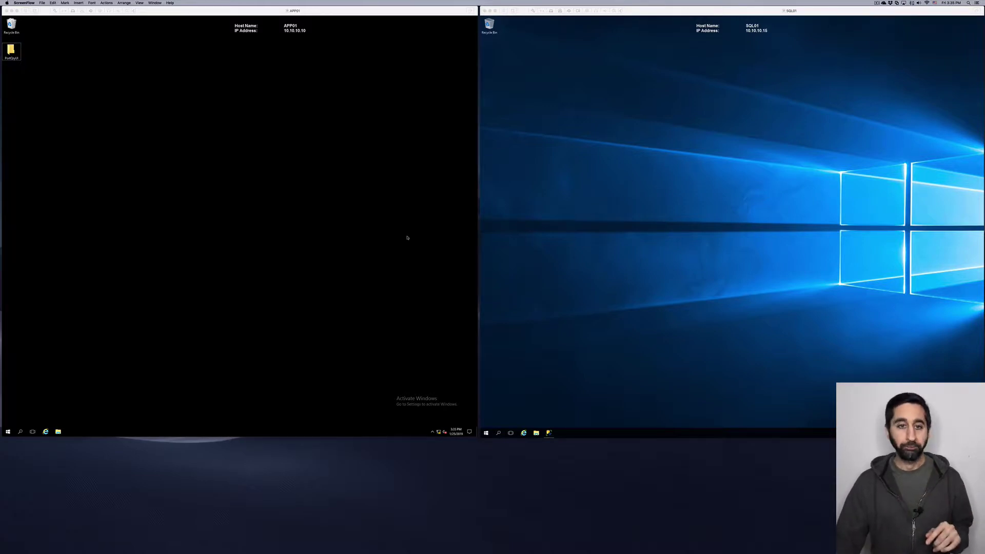
# Step: Create a new text document on the APP01 desktop and name it test
pyautogui.rightClick(205, 159)
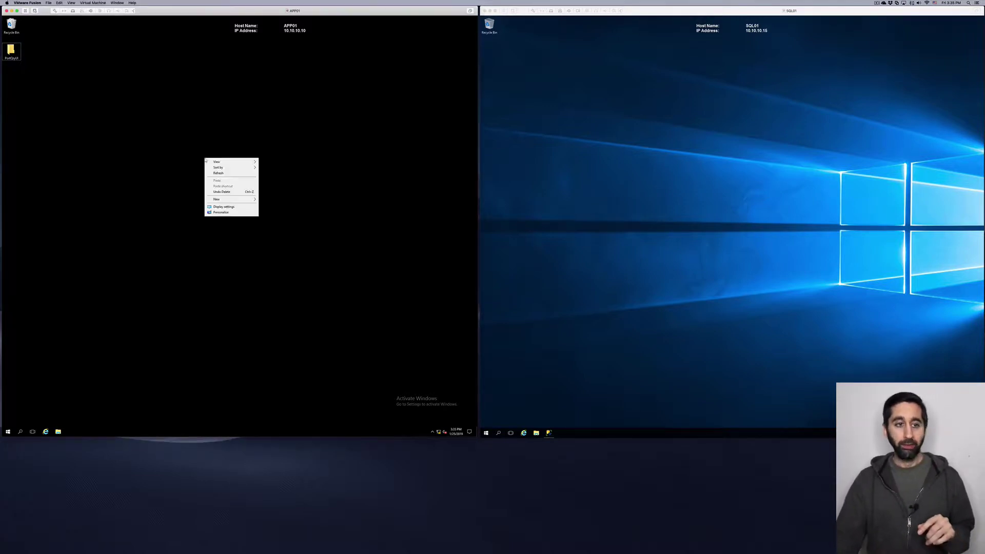
pyautogui.moveTo(234, 202)
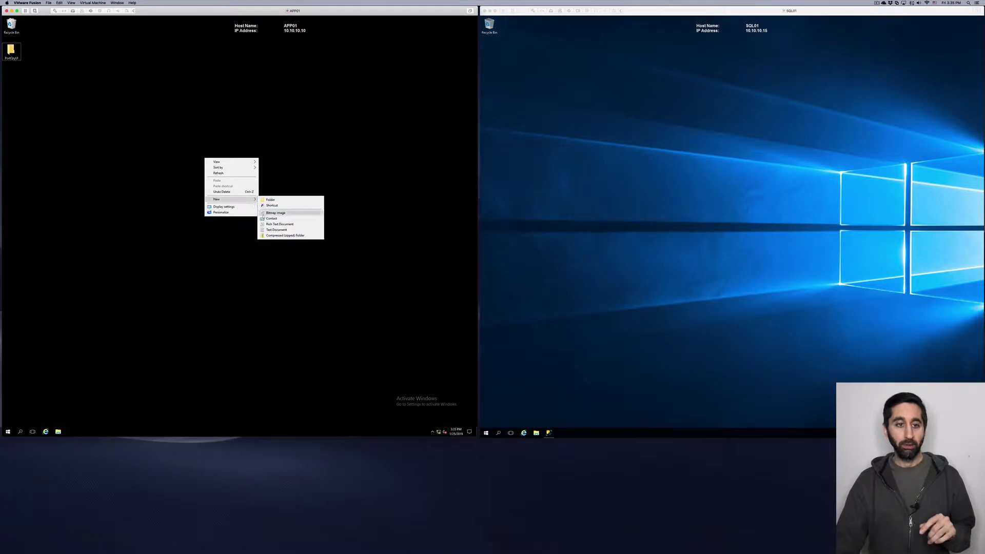
pyautogui.click(273, 231)
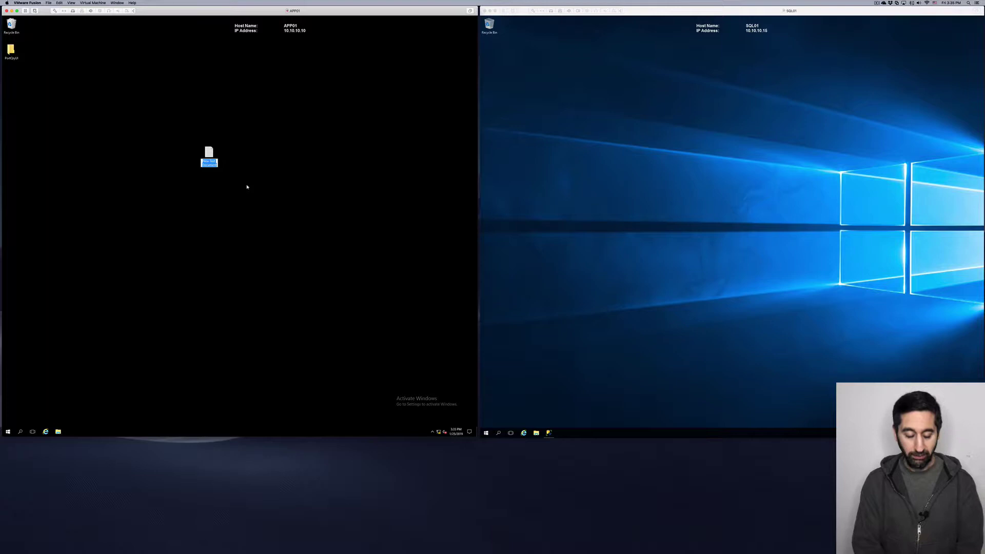
pyautogui.press('BackSpace')
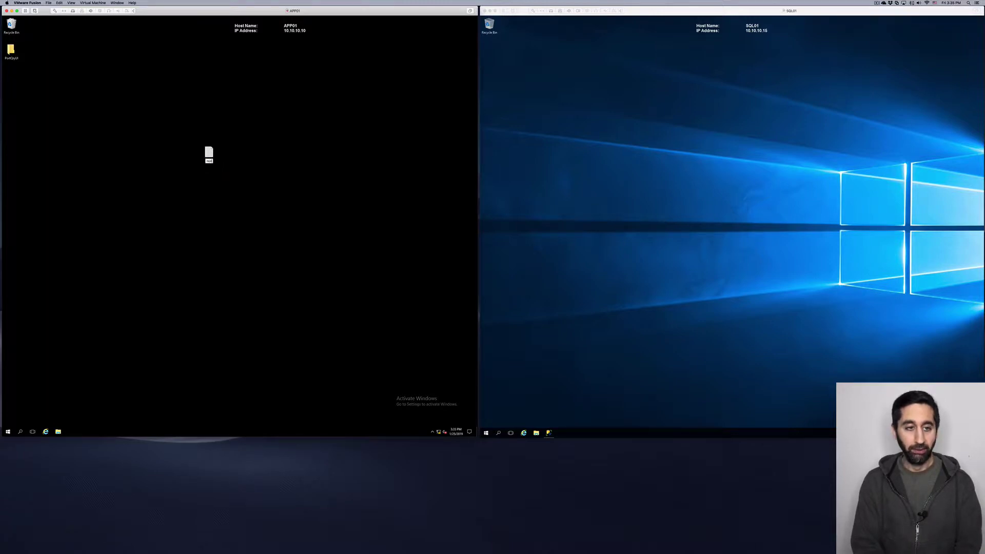
pyautogui.press('Return')
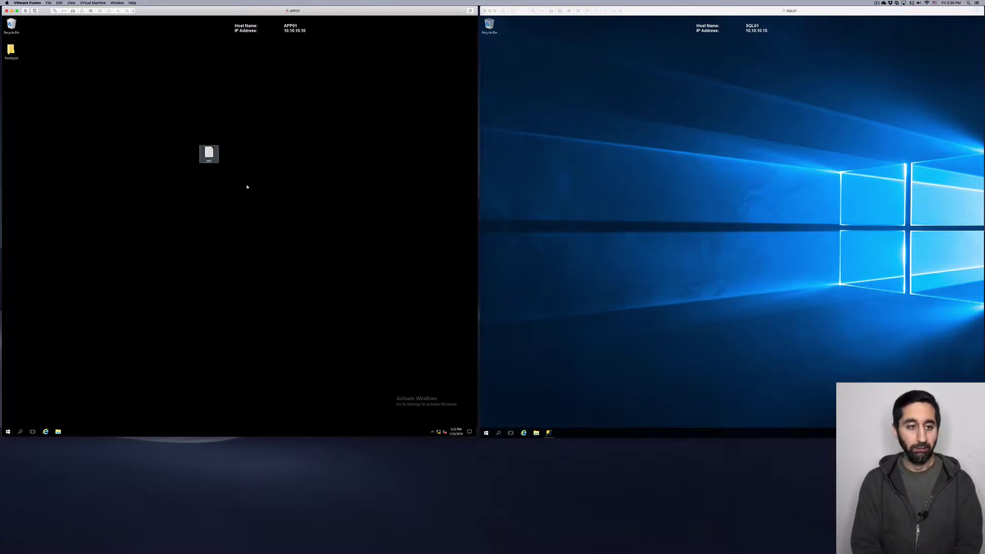
# Step: Open test in Notepad and save it to the desktop as test.udl with type All Files
pyautogui.doubleClick(211, 154)
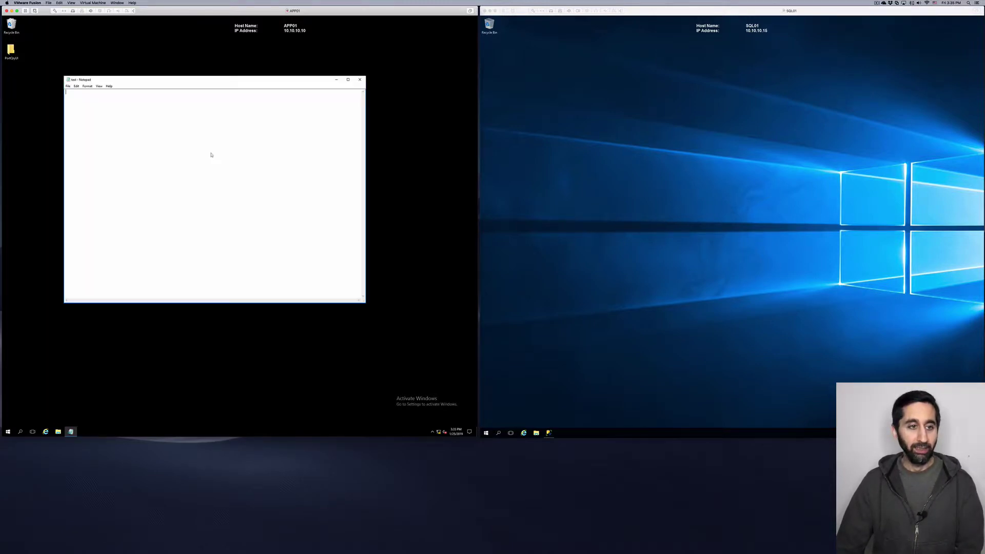
pyautogui.click(68, 85)
pyautogui.click(79, 110)
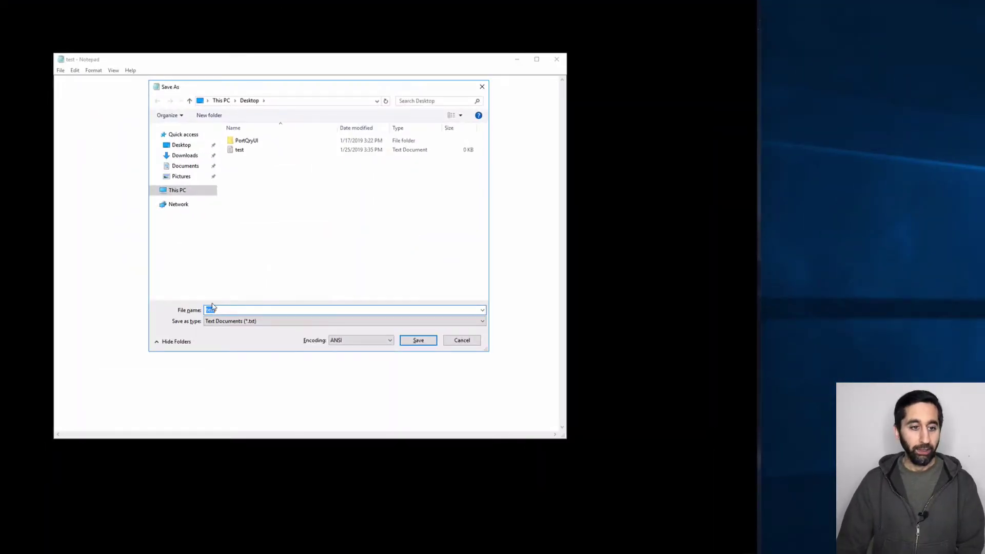
pyautogui.click(225, 310)
pyautogui.write('.udl')
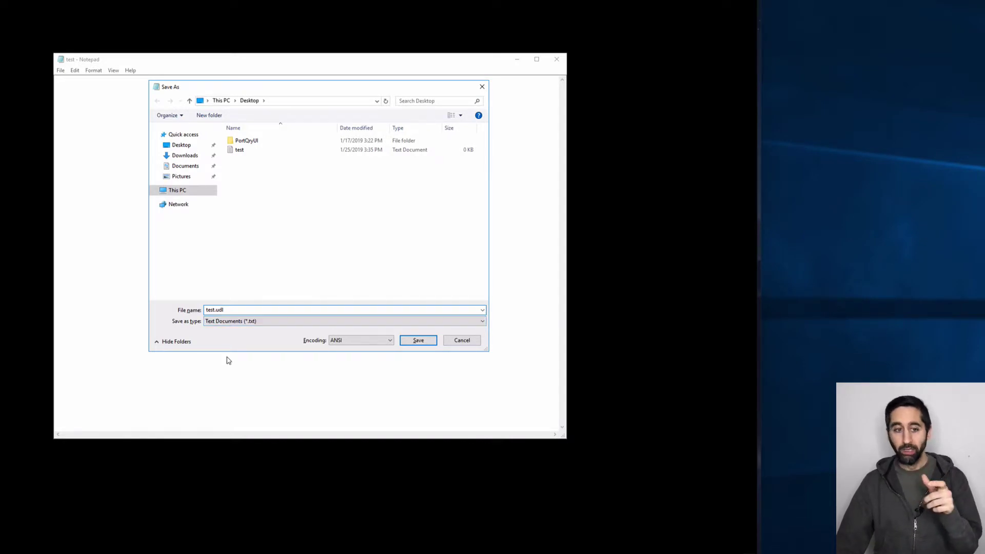
pyautogui.click(237, 324)
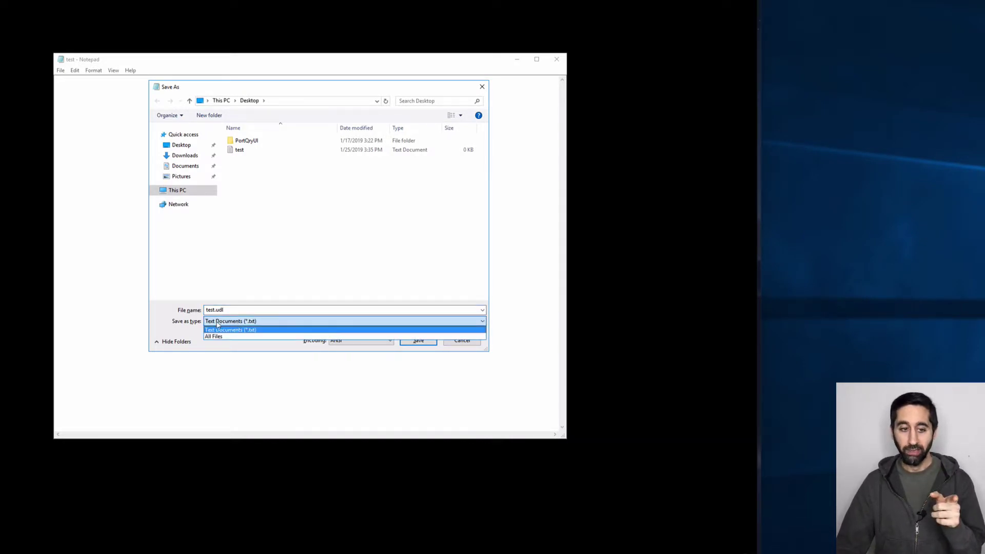
pyautogui.click(216, 337)
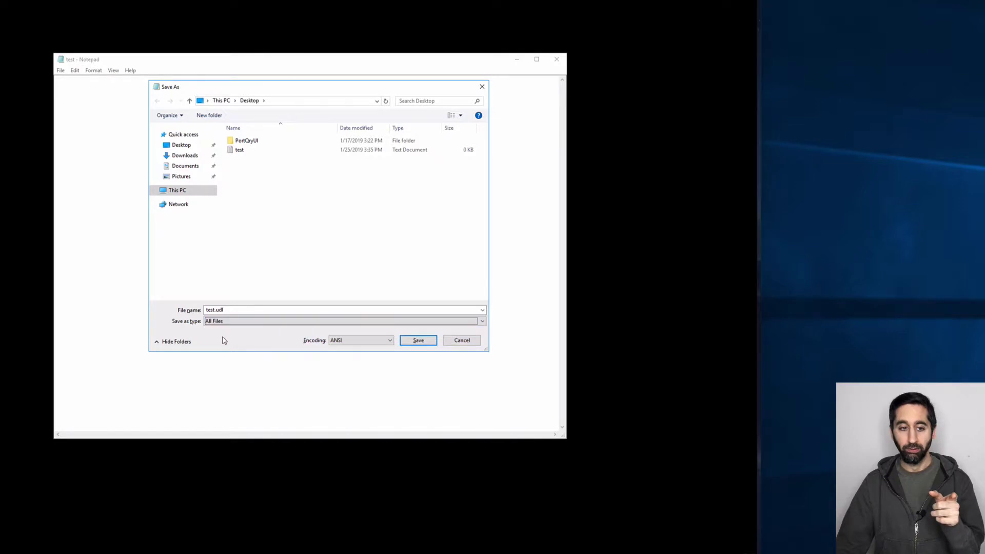
pyautogui.click(420, 341)
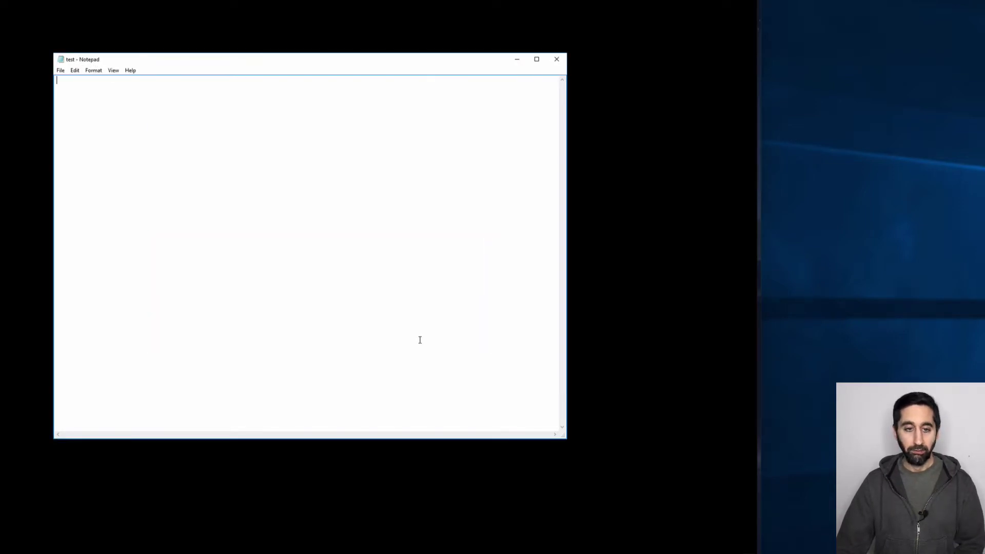
# Step: Close Notepad, recycle the blank test text file, and move test.udl to the desktop centre
pyautogui.click(556, 60)
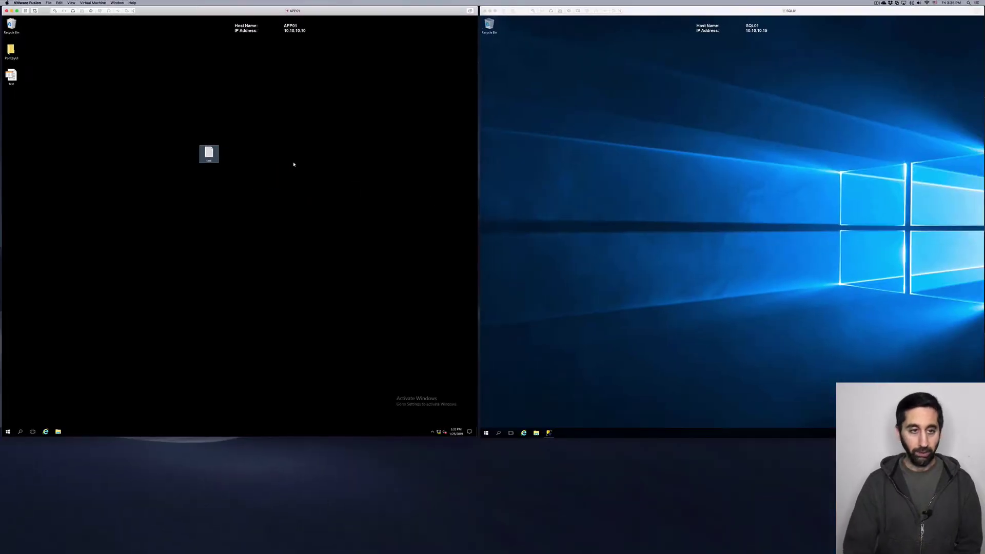
pyautogui.moveTo(201, 154); pyautogui.dragTo(15, 27)
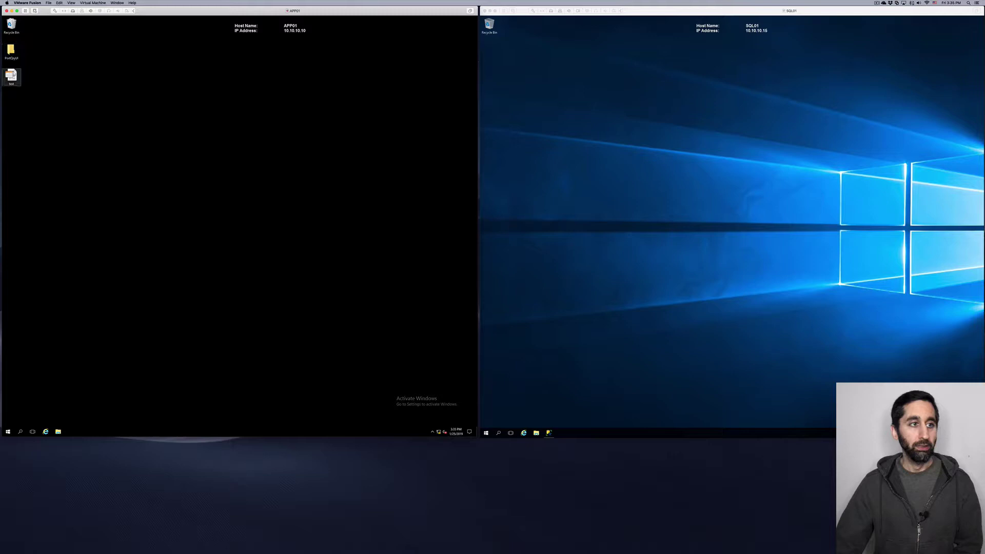
pyautogui.moveTo(11, 76); pyautogui.dragTo(239, 154)
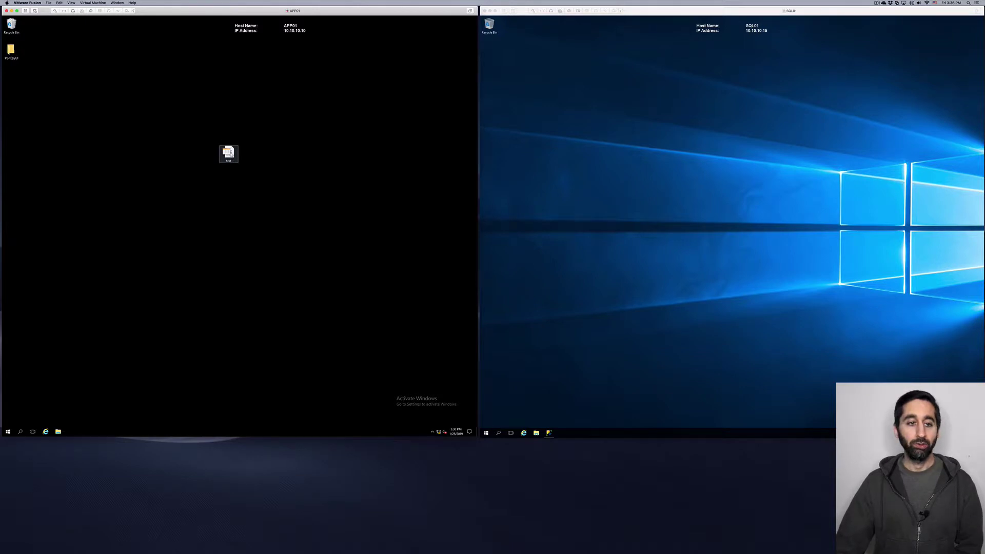
# Step: Point test.udl at server SQL01 with Windows NT Integrated security and test the connection
pyautogui.doubleClick(229, 154)
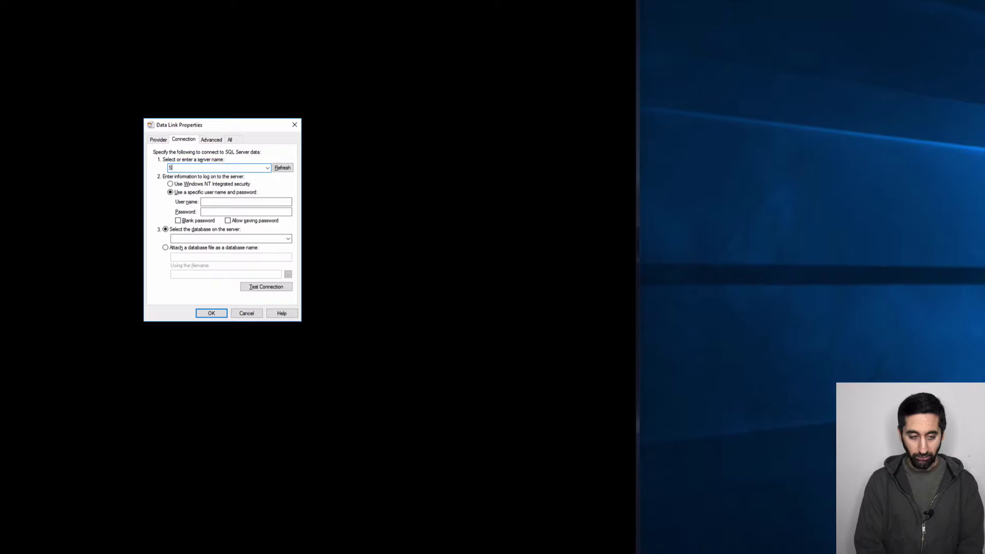
pyautogui.write('QL01')
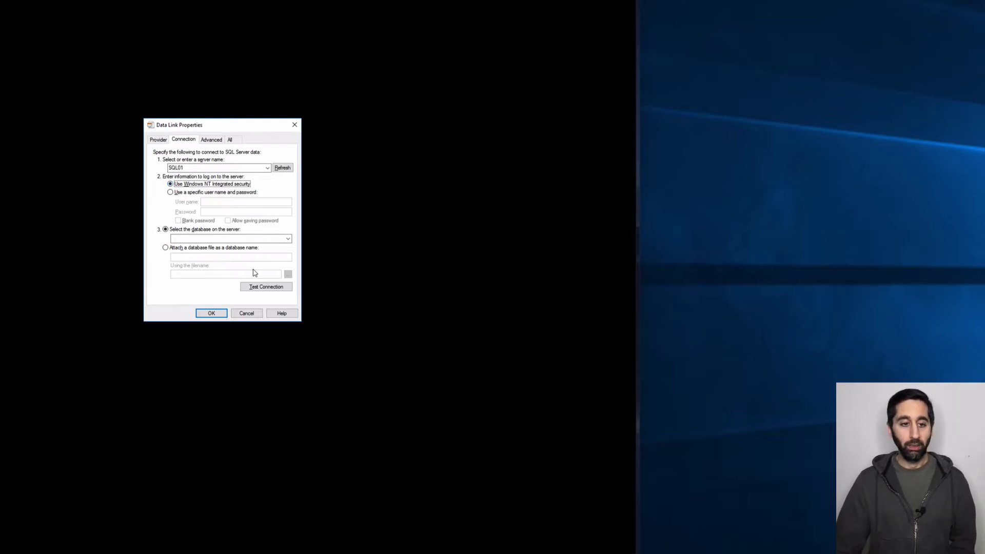
pyautogui.click(260, 286)
pyautogui.moveTo(249, 249); pyautogui.dragTo(400, 199)
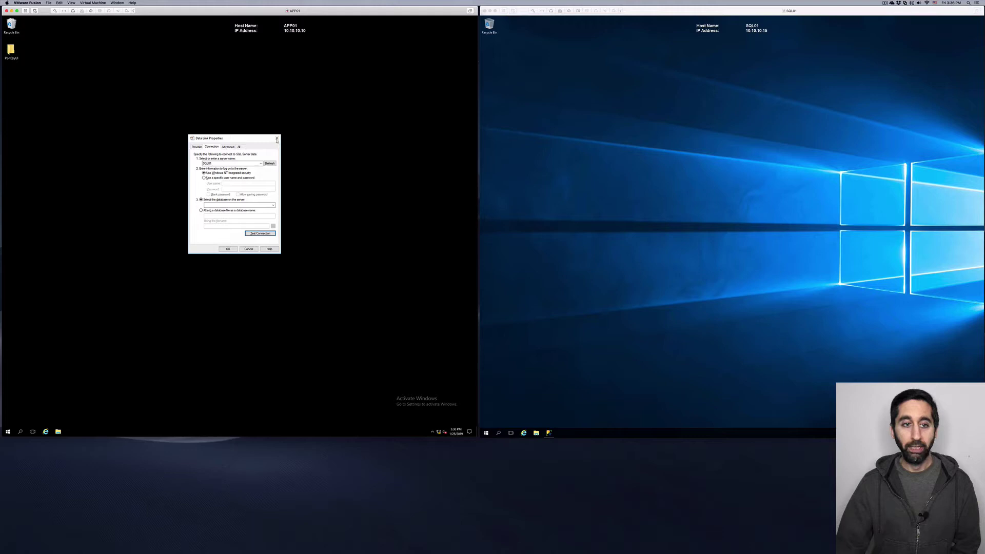
# Step: Close Data Link Properties with OK and move test.udl to the top-left of the desktop
pyautogui.click(277, 138)
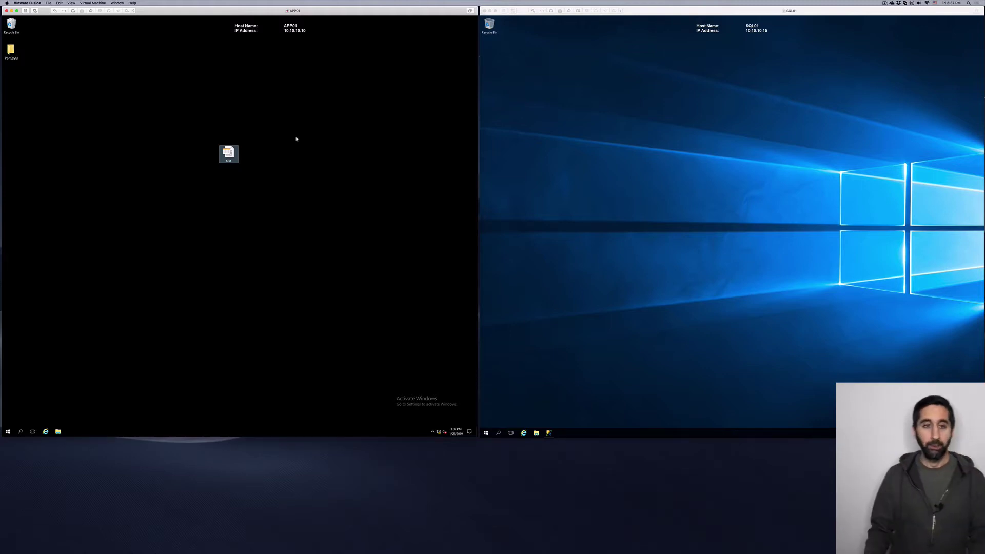
pyautogui.moveTo(232, 155); pyautogui.dragTo(210, 131)
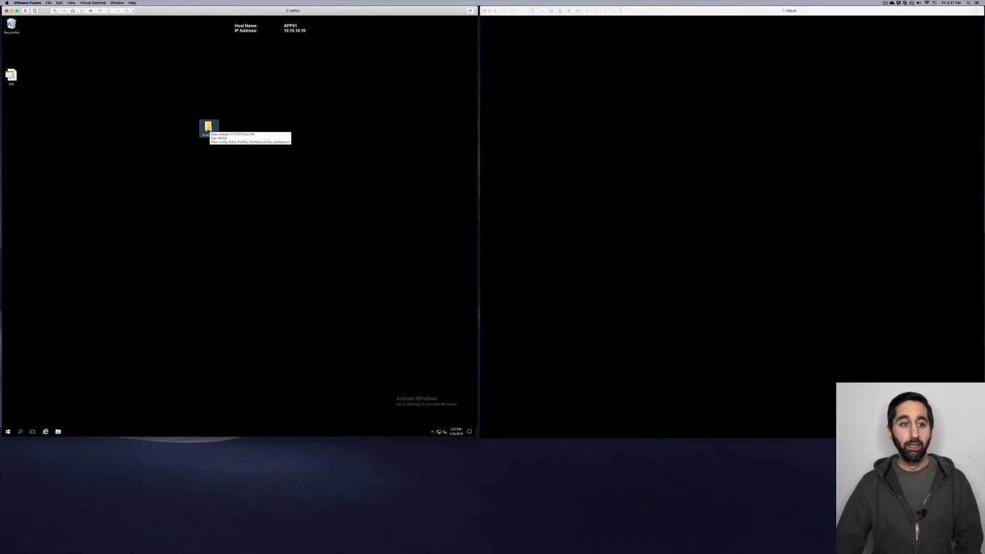
# Step: Wake the SQL01 VM, then open the PortQryUI folder on APP01
pyautogui.click(717, 137)
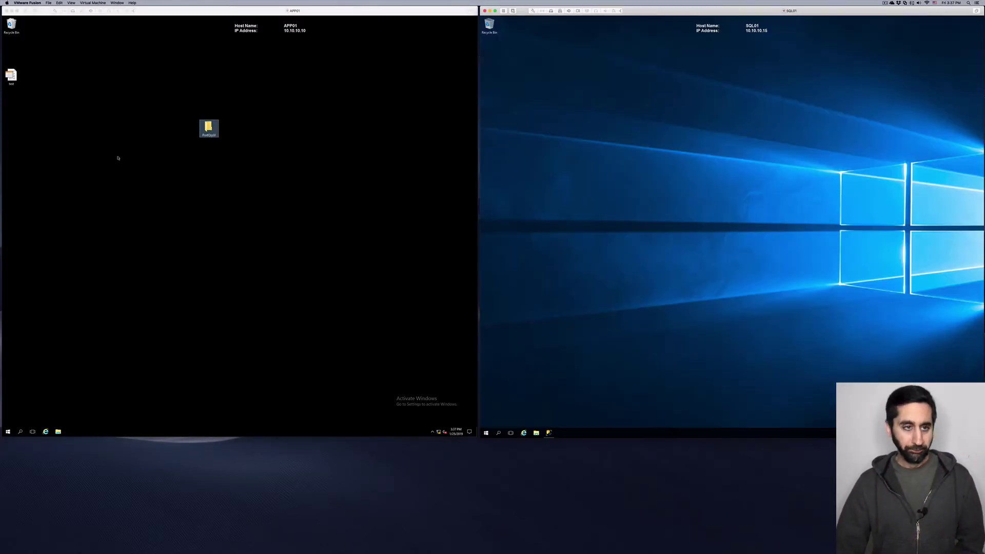
pyautogui.click(209, 127)
pyautogui.doubleClick(209, 127)
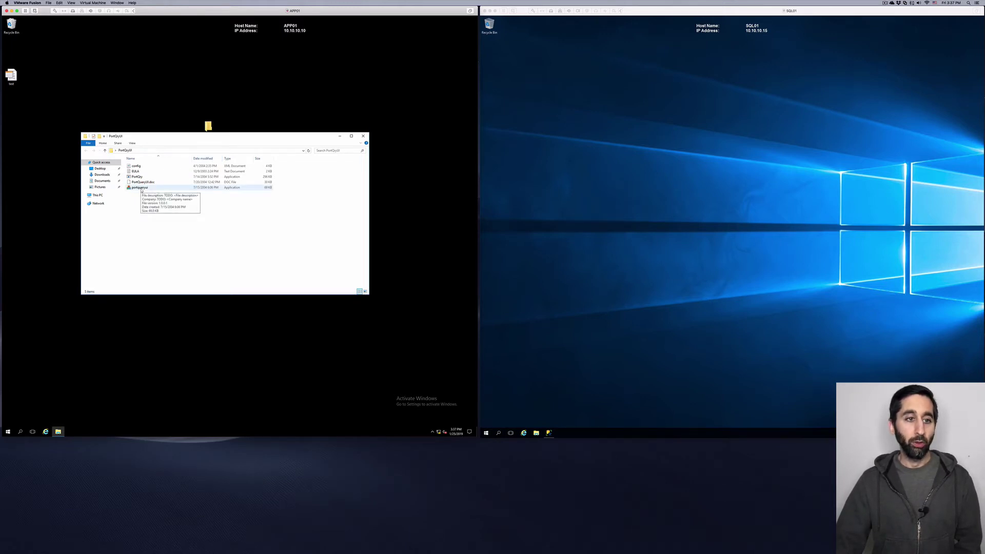
# Step: Run portqueryui against SQL01 for SQL Service, showing TCP 1433 and UDP 1434 listening
pyautogui.doubleClick(141, 187)
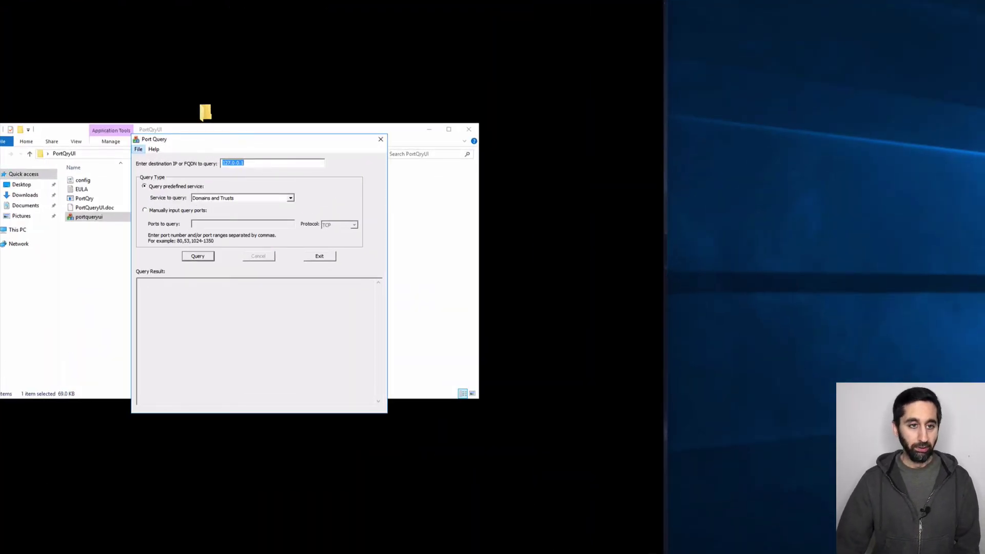
pyautogui.click(243, 155)
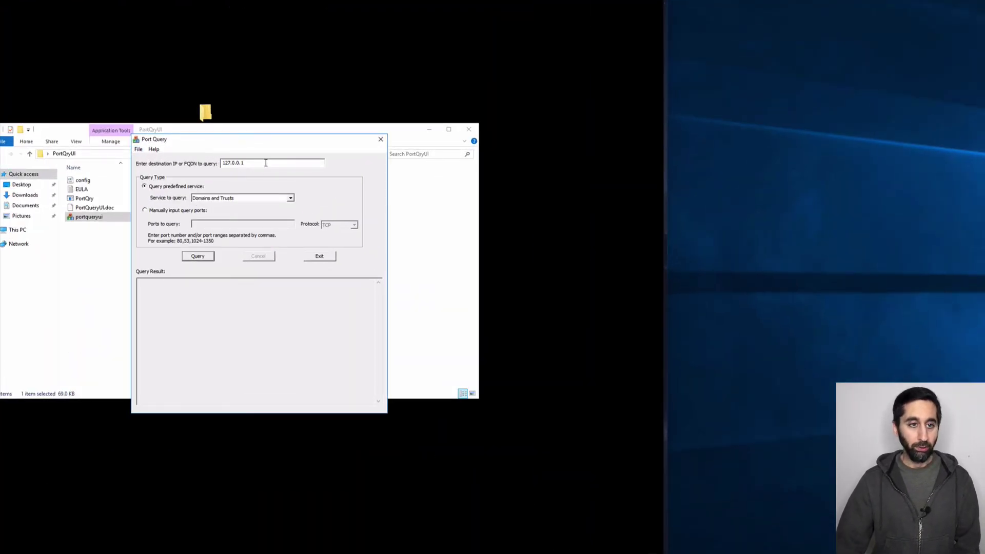
pyautogui.moveTo(265, 163); pyautogui.dragTo(190, 166)
pyautogui.write('SQ')
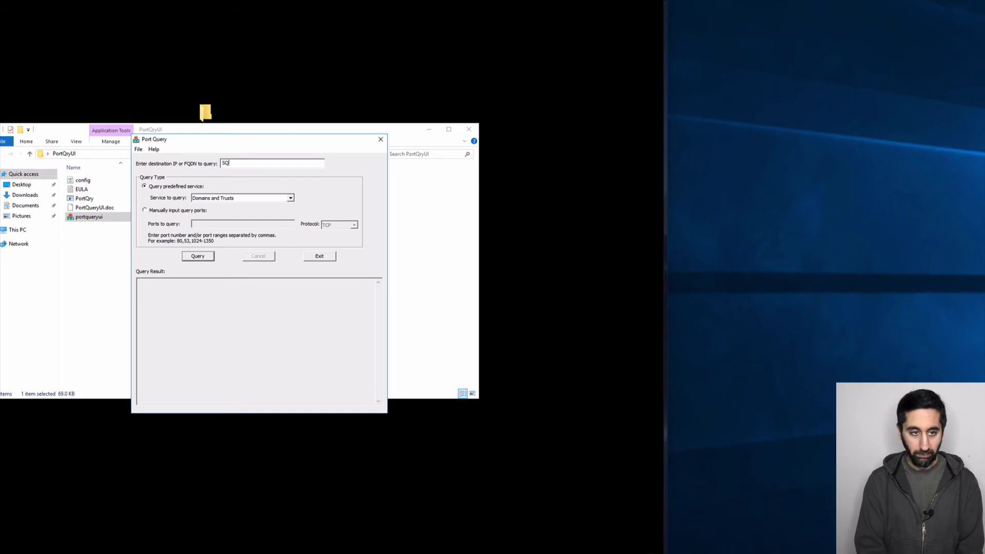
pyautogui.write('L01')
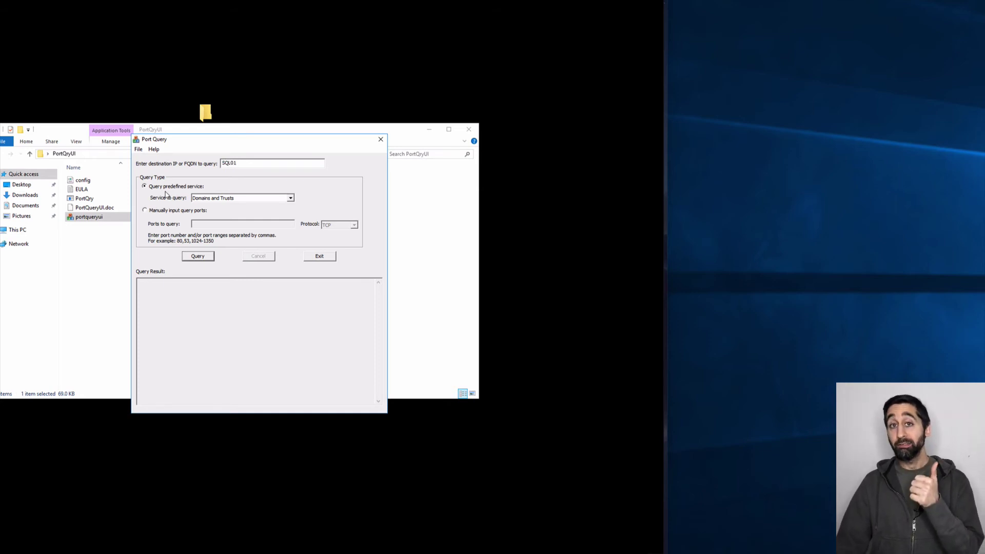
pyautogui.click(291, 199)
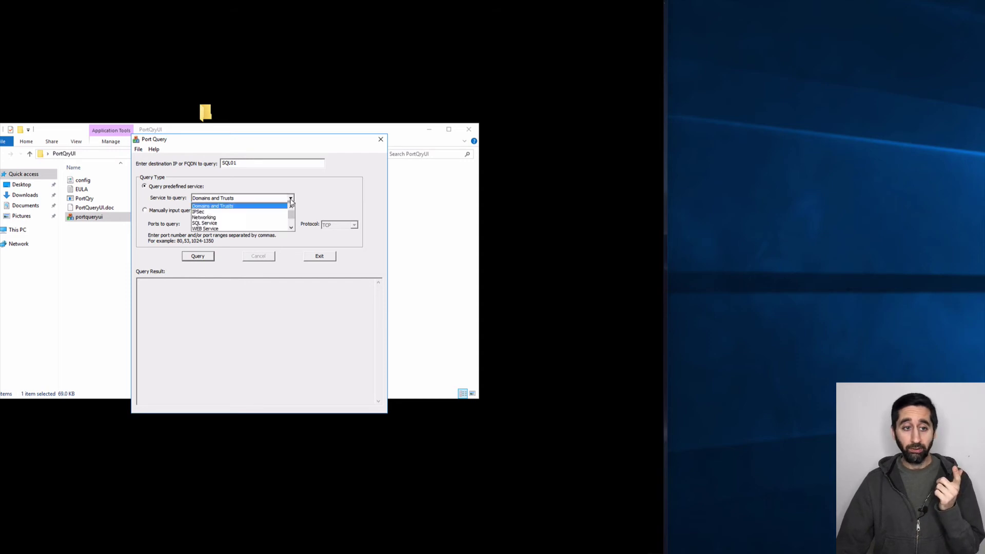
pyautogui.click(220, 223)
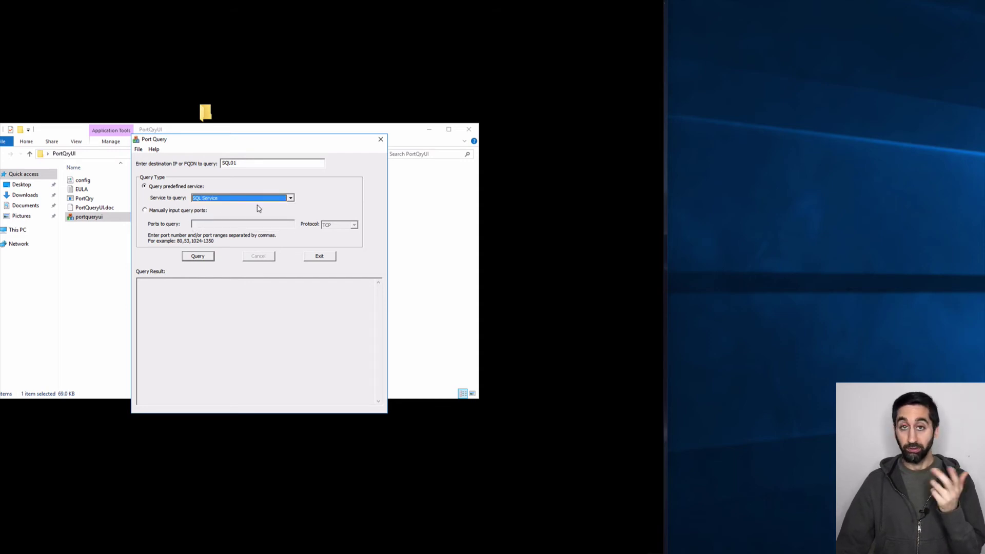
pyautogui.click(200, 258)
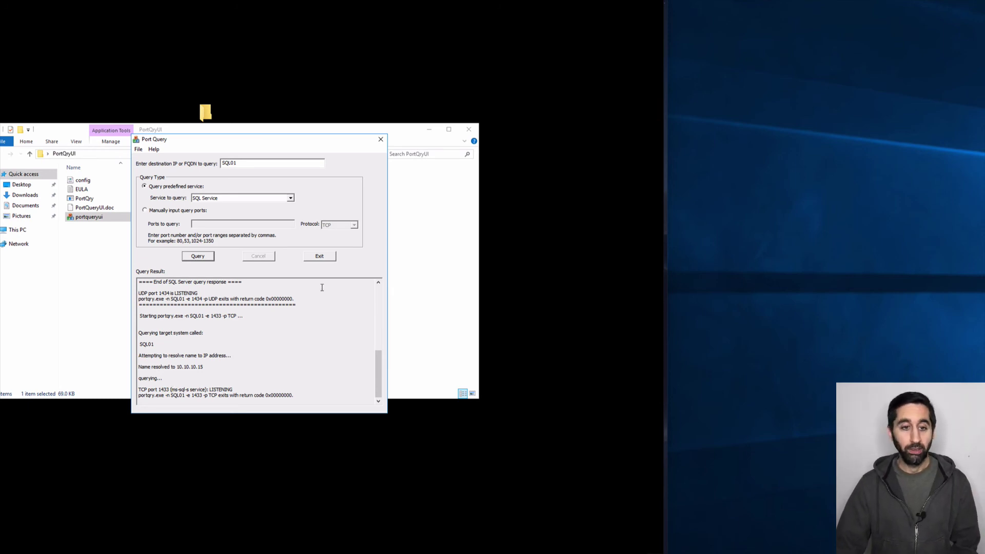
# Step: Close Port Query and the PortQryUI folder window, then move the folder icon to the top-left corner
pyautogui.click(320, 258)
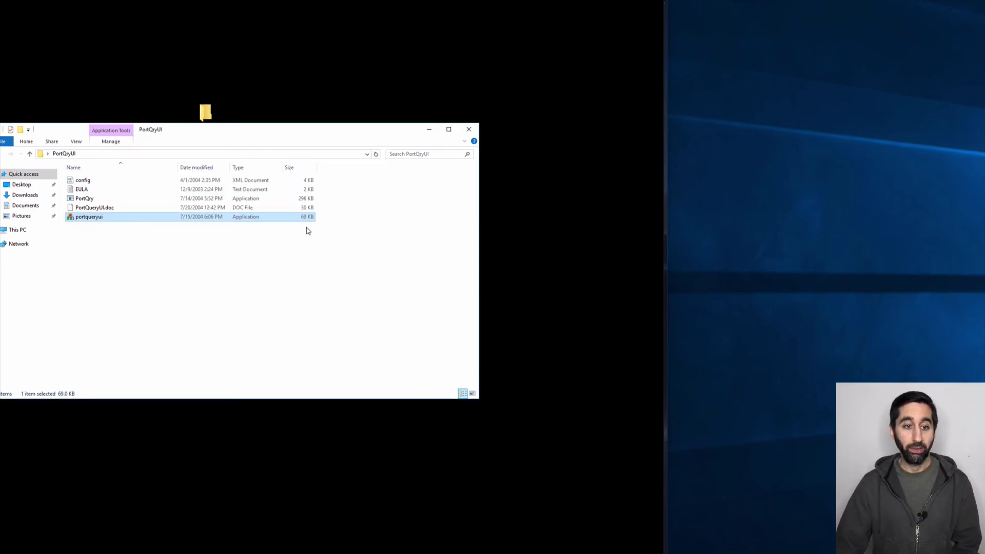
pyautogui.click(470, 133)
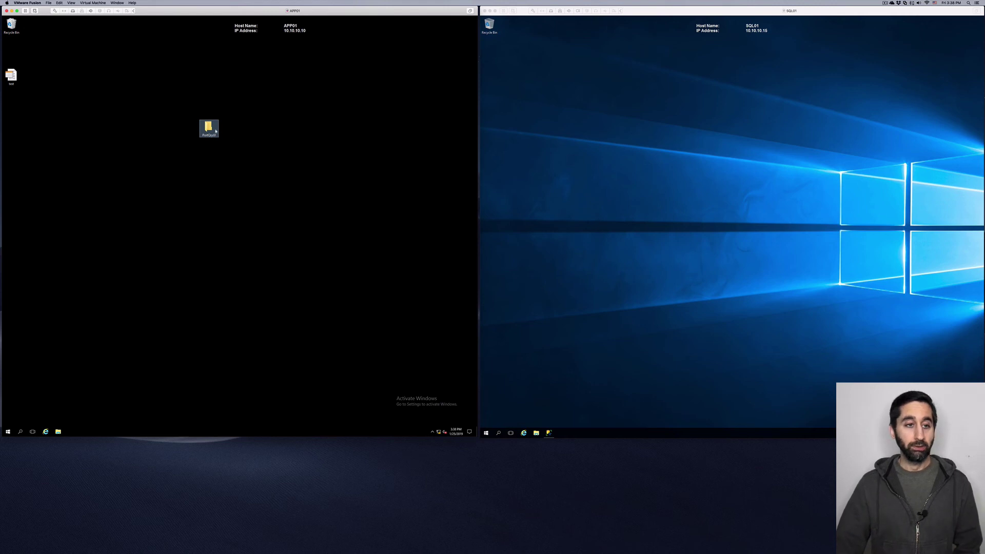
pyautogui.moveTo(216, 131); pyautogui.dragTo(29, 53)
pyautogui.click(84, 59)
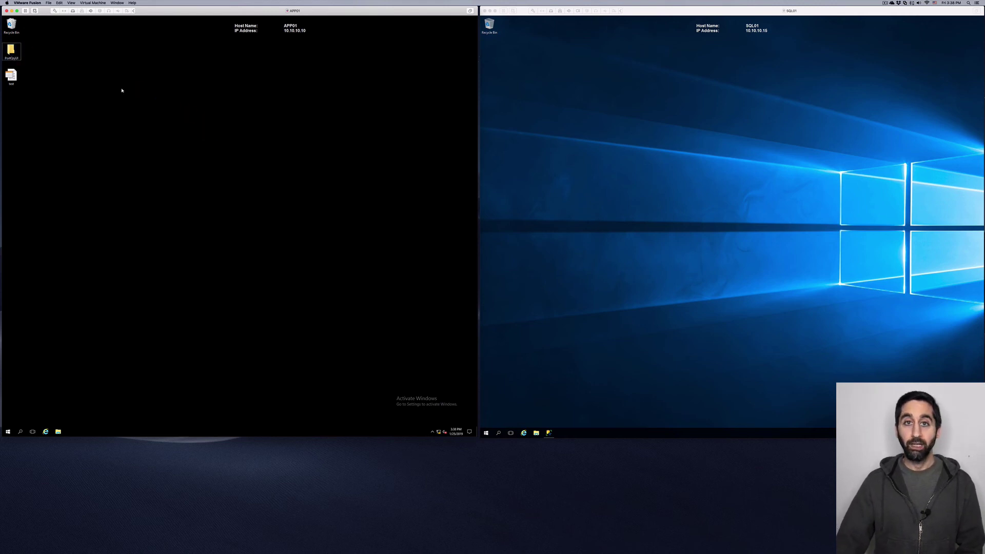